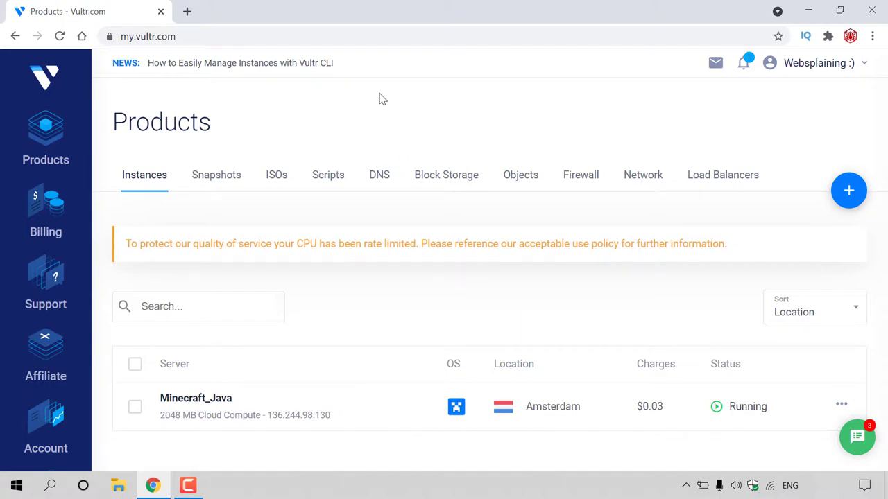
- Replace the browser's web address with the pasted Vultr referral link
{"action": "left_click", "coordinate": [383, 36]}
{"action": "left_click", "coordinate": [463, 279]}
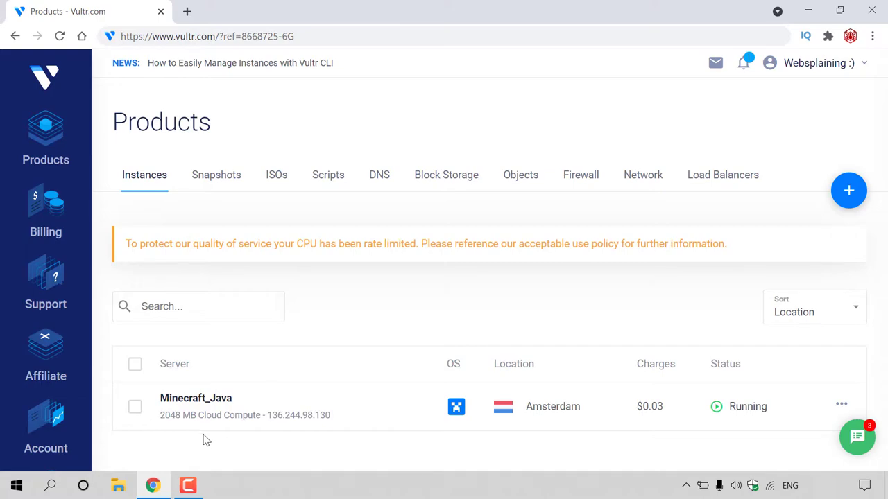
- Open the Minecraft_Java server's overview from the Instances list
{"action": "left_click", "coordinate": [229, 406]}
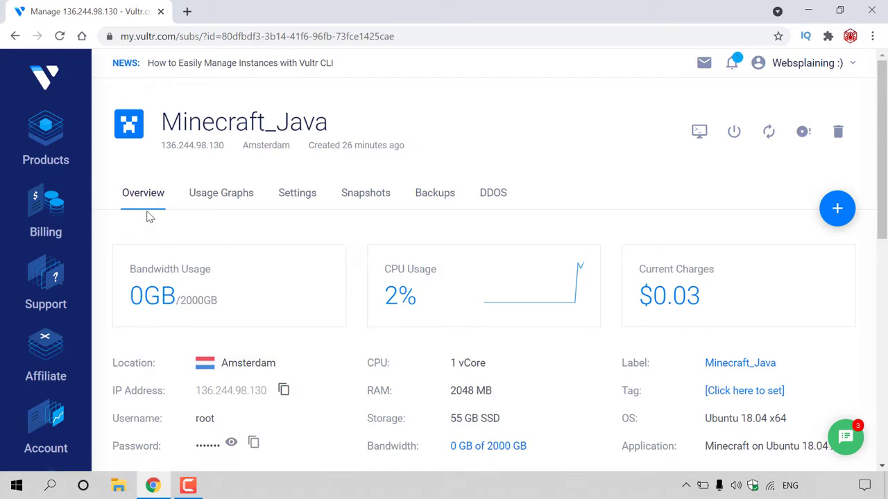
- Show the server's Change Plan settings with its current 1 vCPU, 2048 MB plan
{"action": "left_click", "coordinate": [297, 201]}
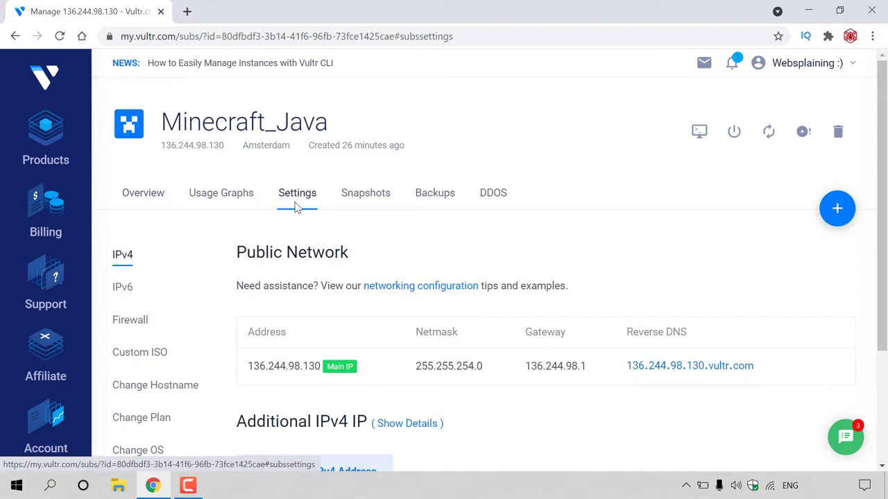
{"action": "left_click", "coordinate": [162, 427]}
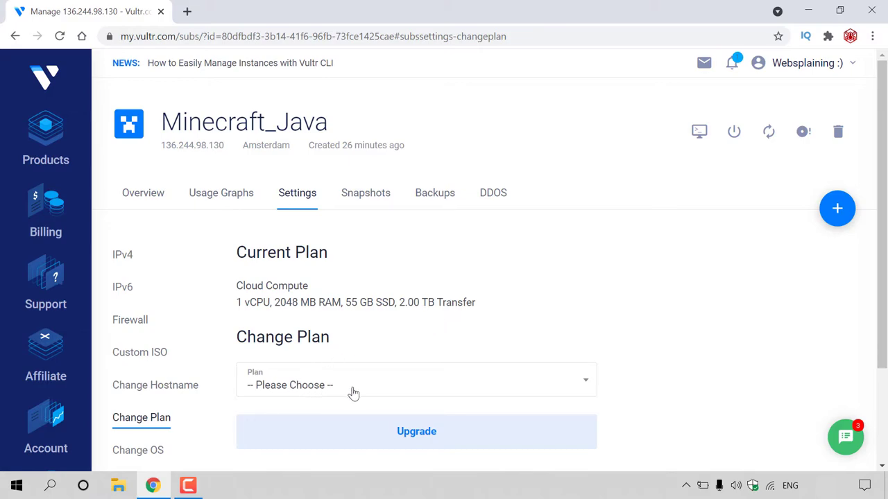
- Select the 2 vCPU, 4096 MB RAM, 80 GB SSD, $20.00/mo plan
{"action": "left_click", "coordinate": [581, 389]}
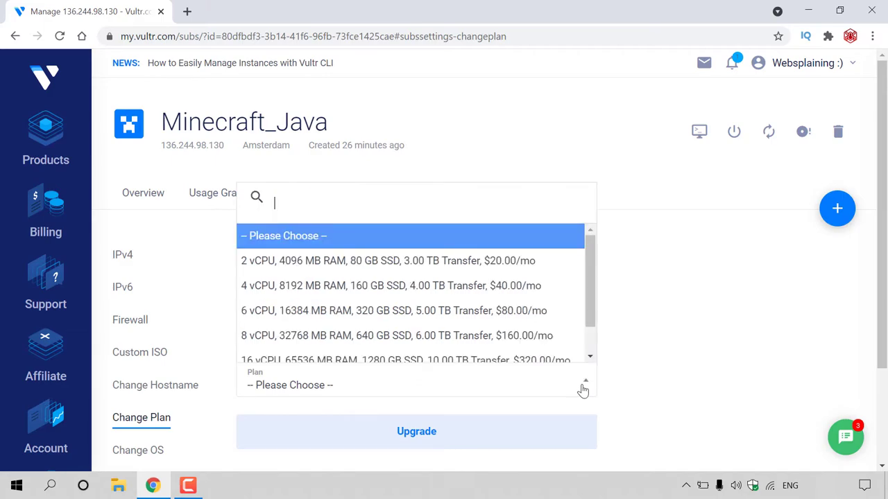
{"action": "mouse_move", "coordinate": [591, 309]}
{"action": "left_mouse_down"}
{"action": "mouse_move", "coordinate": [597, 339]}
{"action": "mouse_move", "coordinate": [597, 277]}
{"action": "left_mouse_up"}
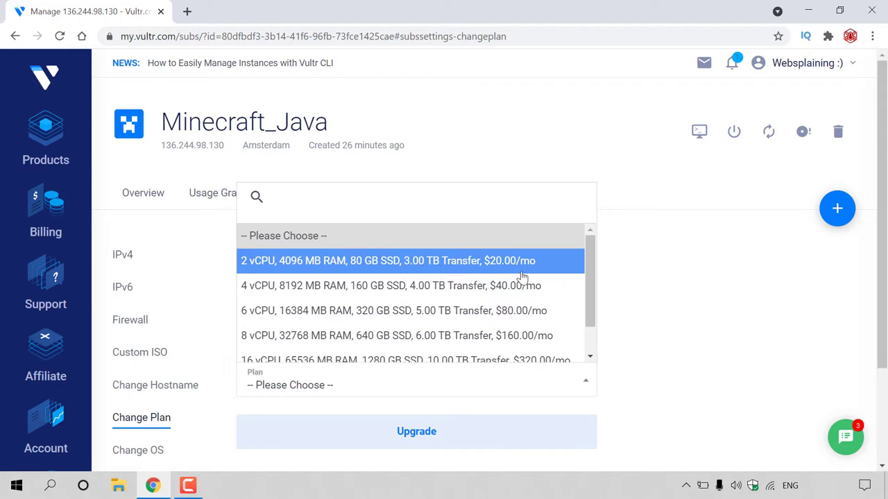
{"action": "left_click", "coordinate": [522, 273]}
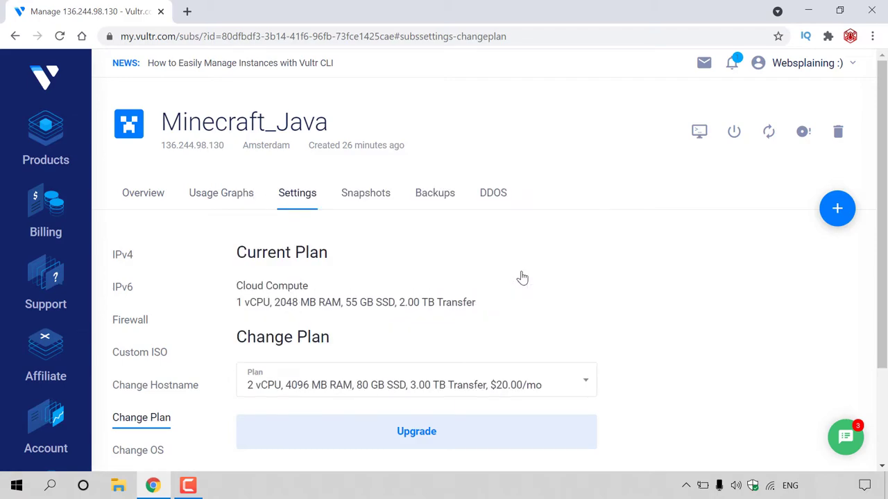
- Start the upgrade and agree to change the plan on this server
{"action": "left_click", "coordinate": [452, 430]}
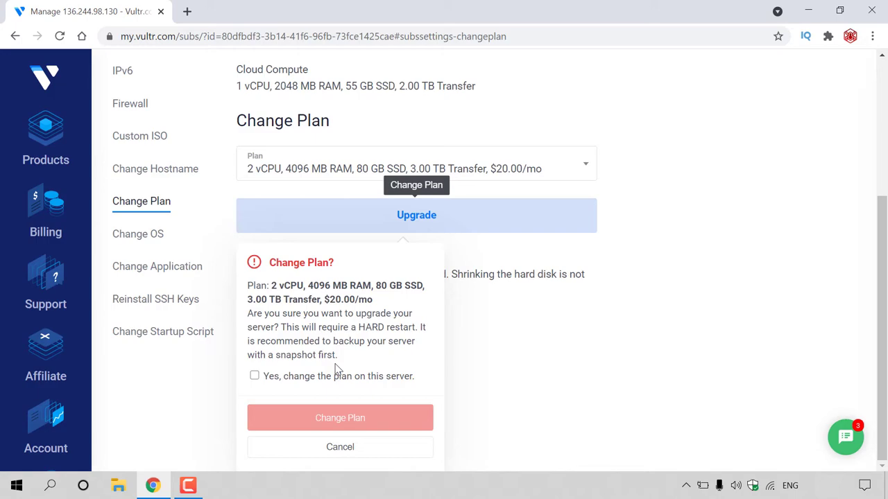
{"action": "left_click", "coordinate": [255, 376]}
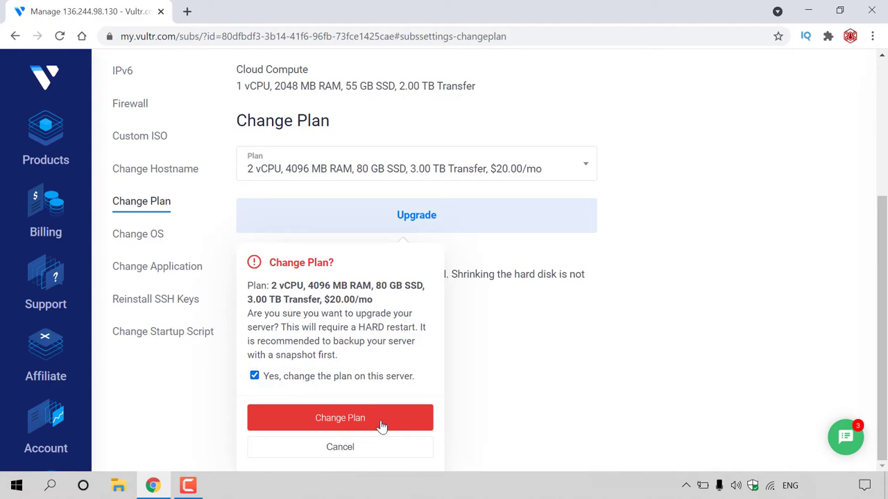
- Confirm the change to the 2 vCPU, 4096 MB RAM plan
{"action": "left_click", "coordinate": [381, 420]}
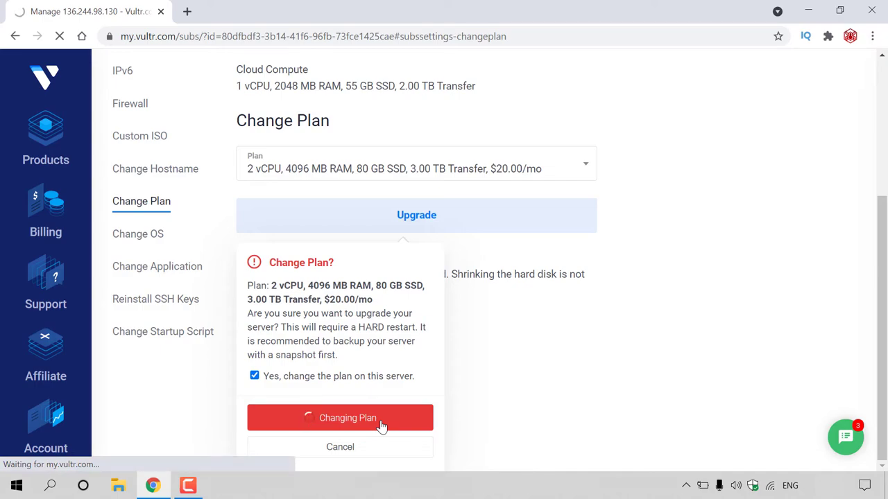